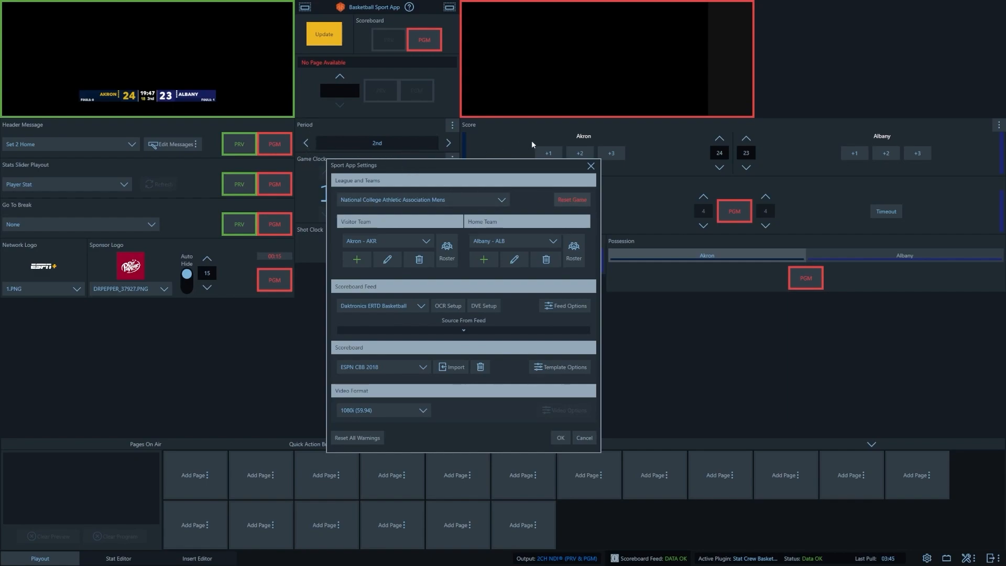
Step: Reset all game data to the defaults and select National College Athletic Association Mens as the league
click(572, 204)
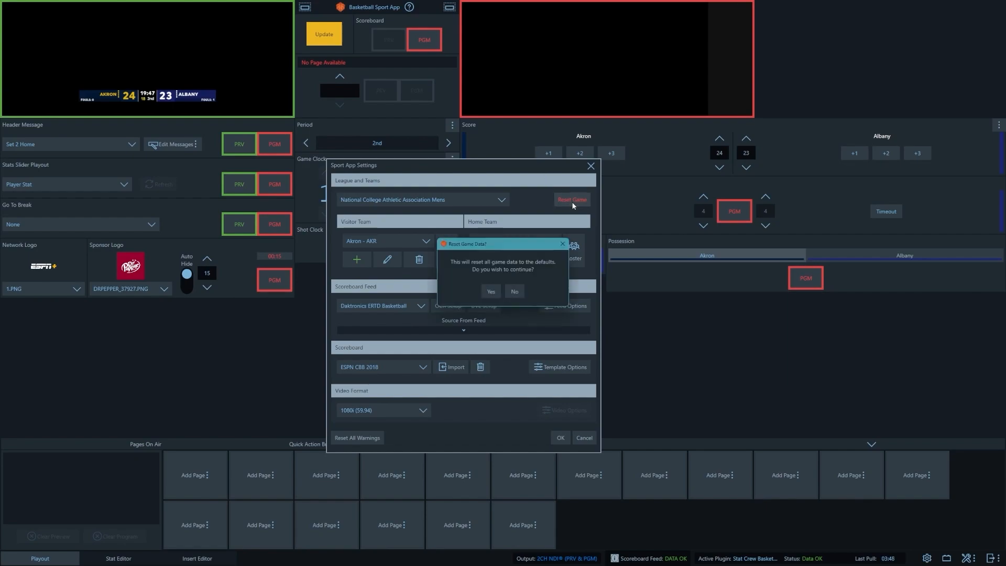
click(491, 292)
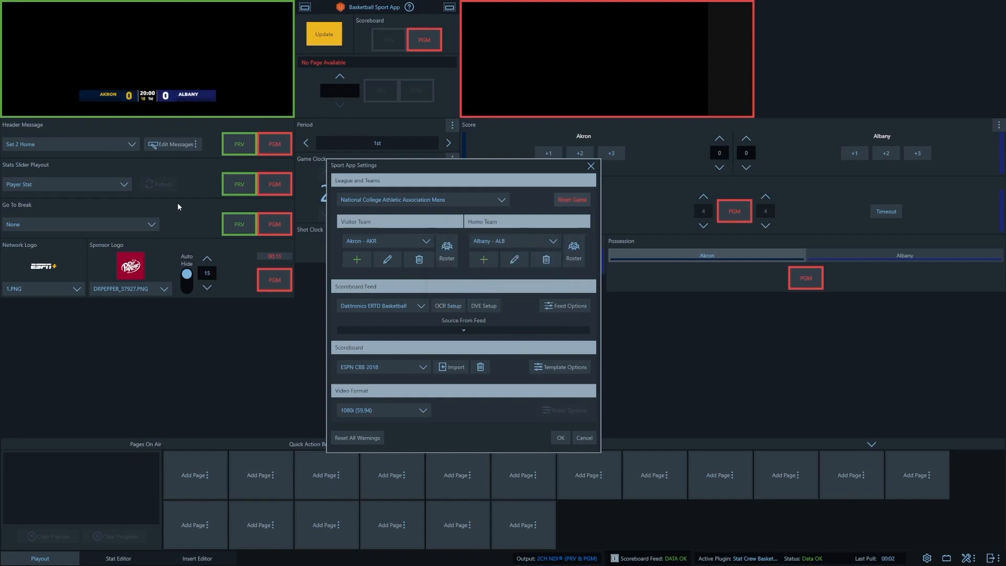
click(479, 203)
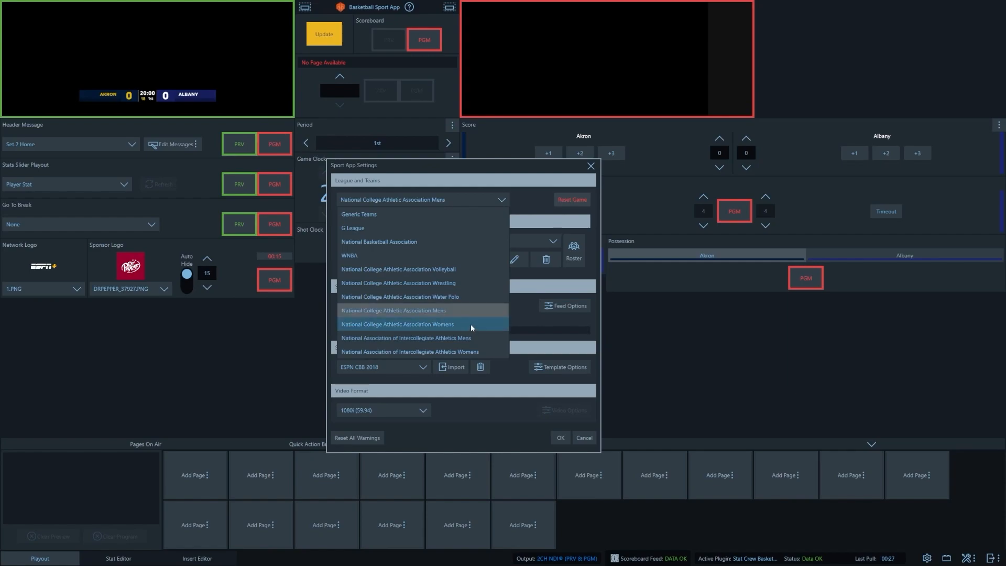
click(465, 310)
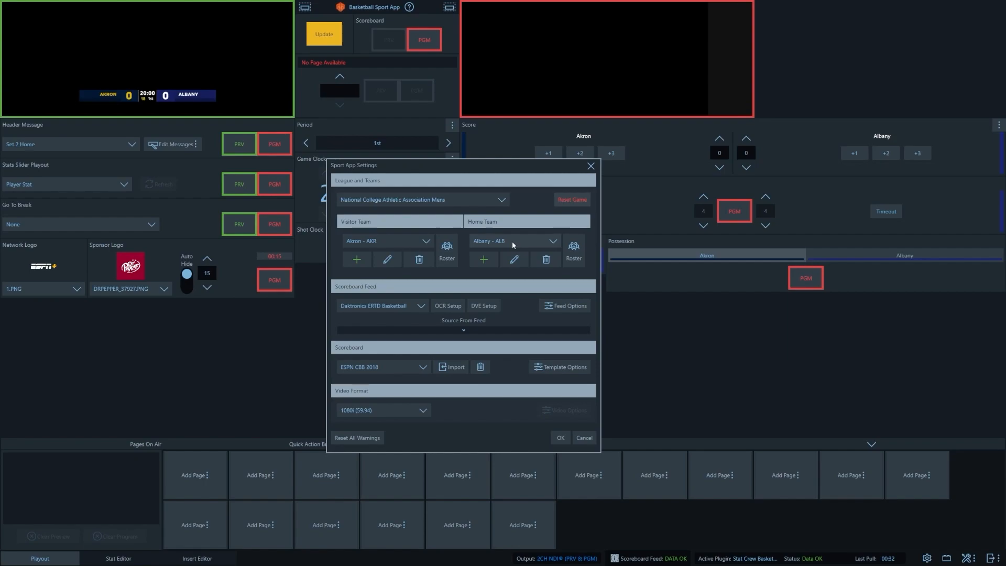
Step: Review the visitor team Akron's details, browse the NCAA logo files without choosing another, and save the team
click(387, 259)
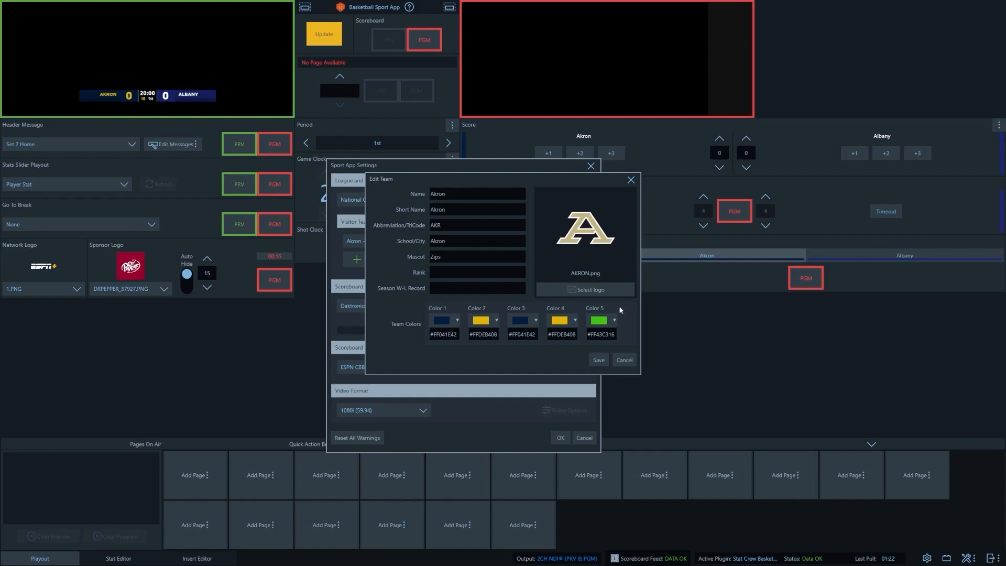
click(597, 292)
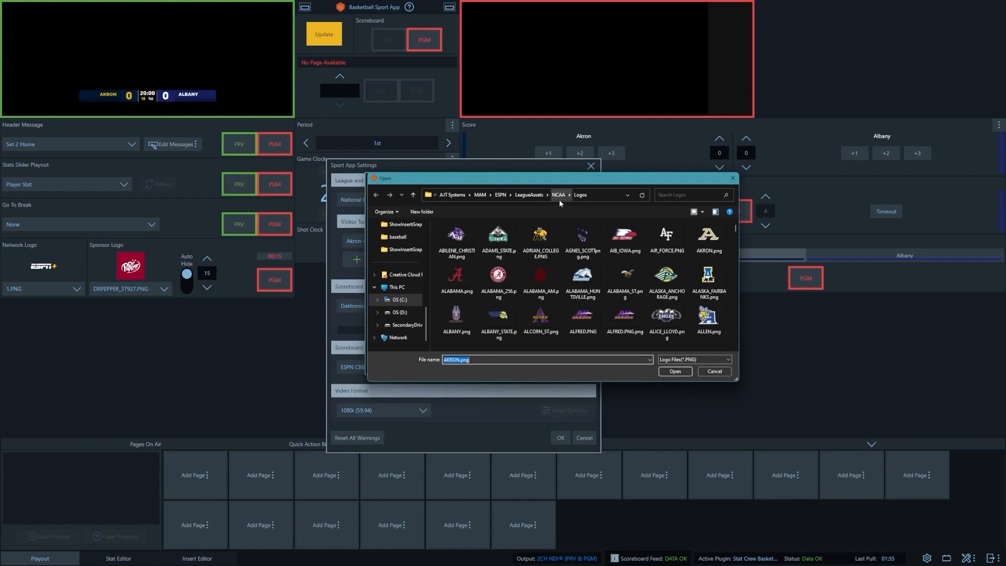
drag(735, 231, 737, 236)
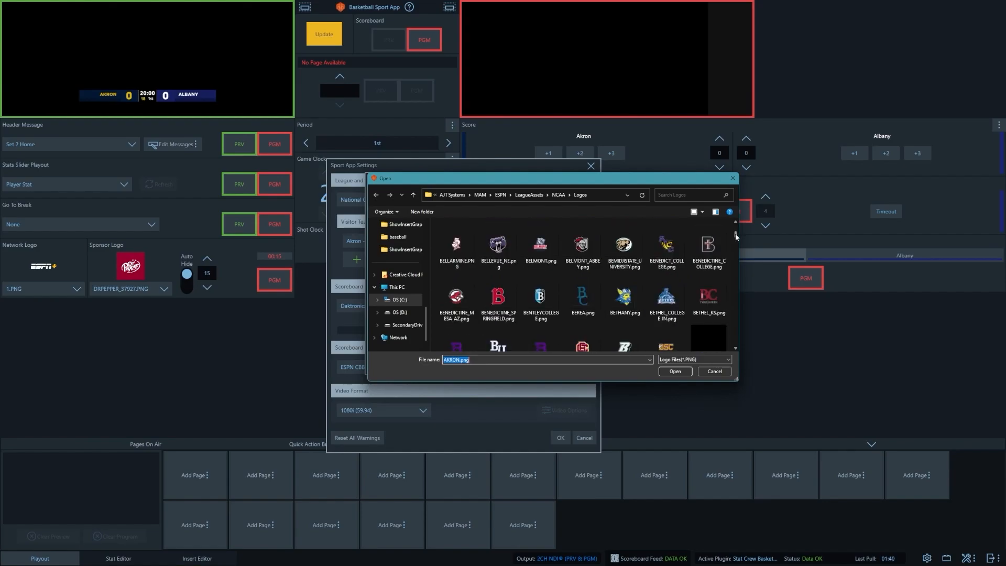
click(705, 372)
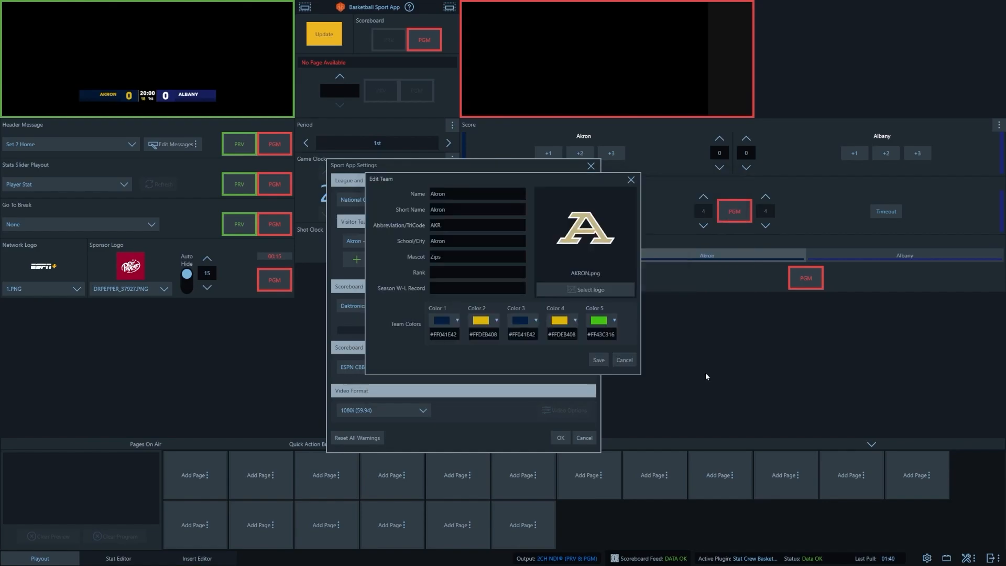
click(602, 361)
click(602, 360)
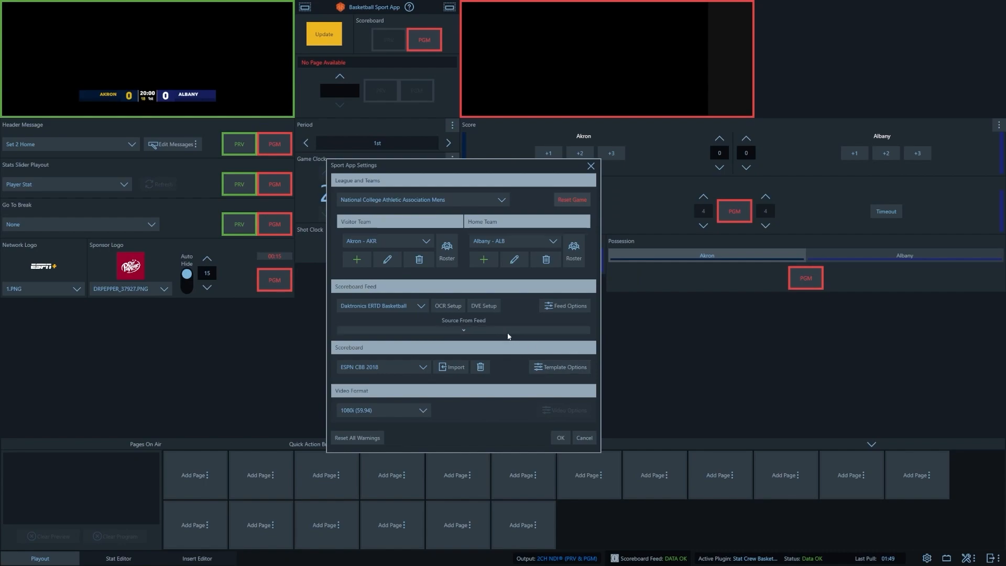
Step: Add a headshot from the NCAA Headshots folder to Akron player number 04 and save the roster
click(444, 262)
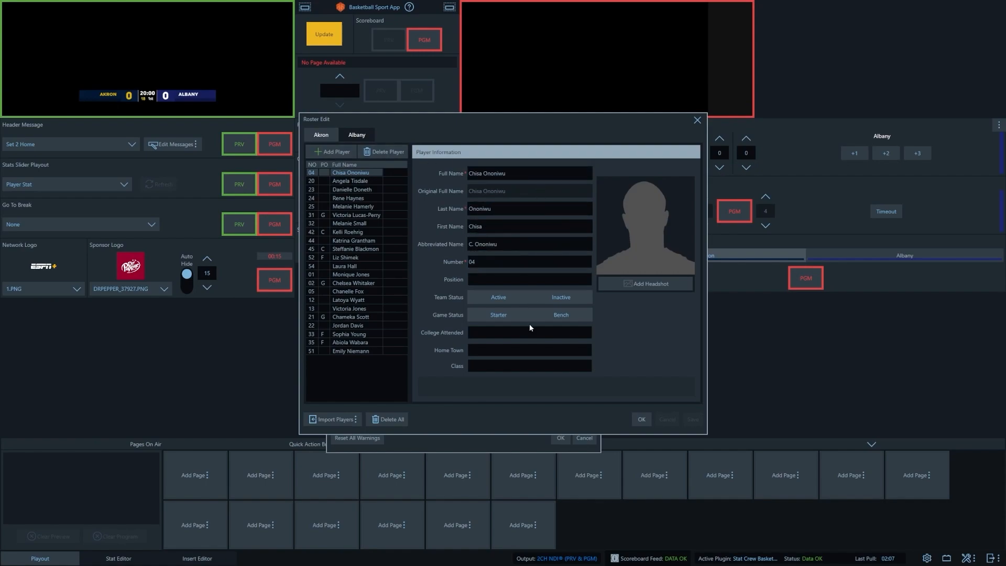
click(340, 419)
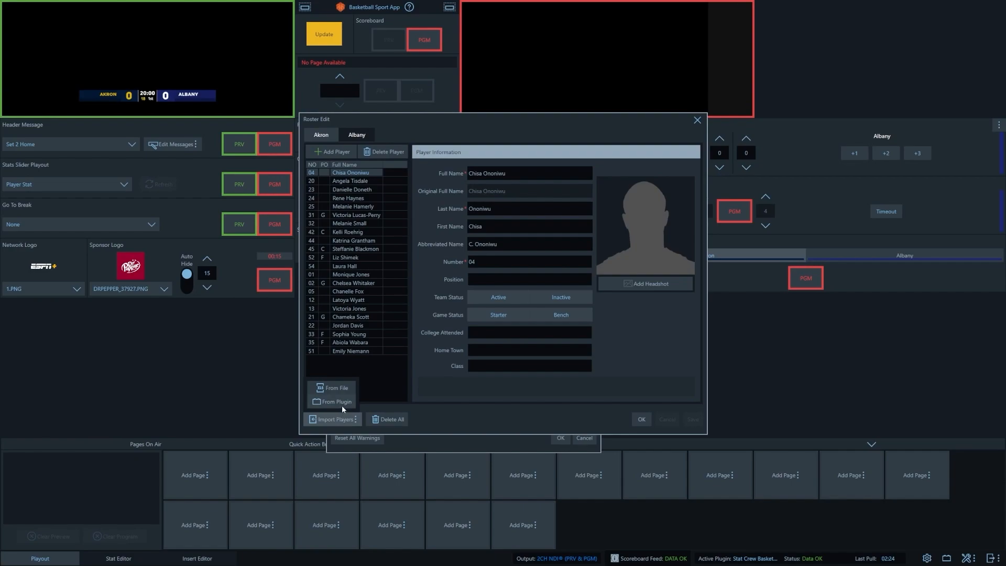
click(540, 398)
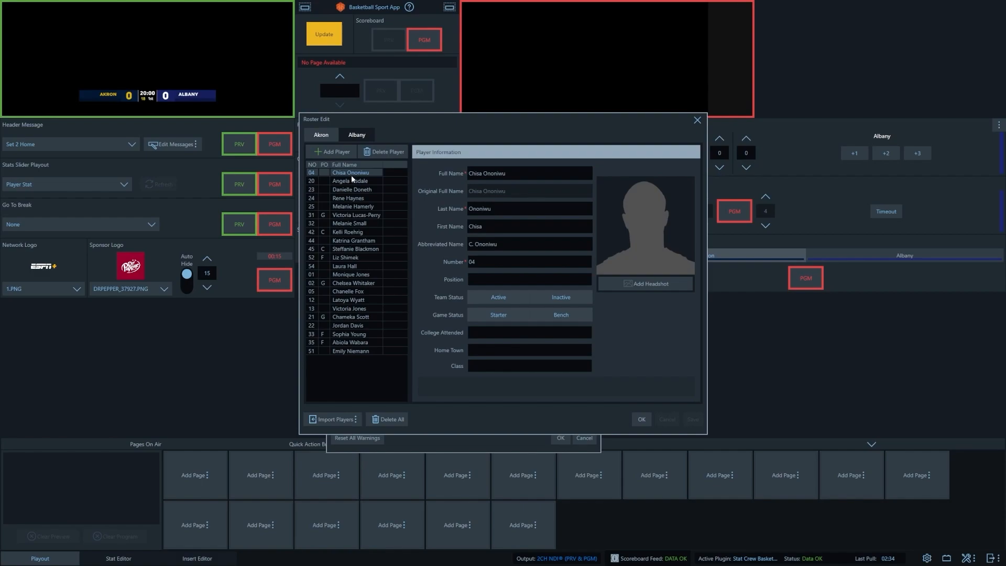
click(659, 288)
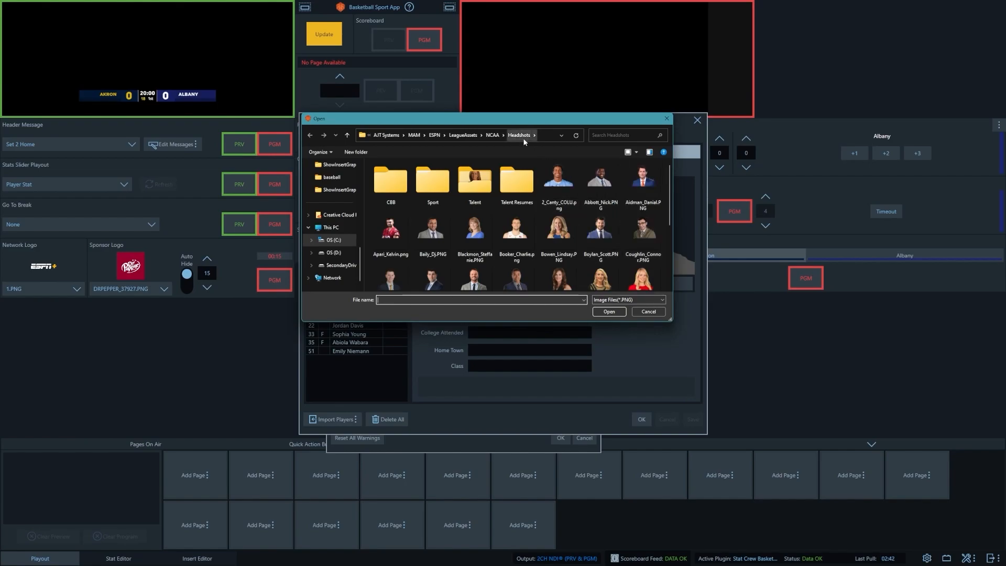
double_click(567, 182)
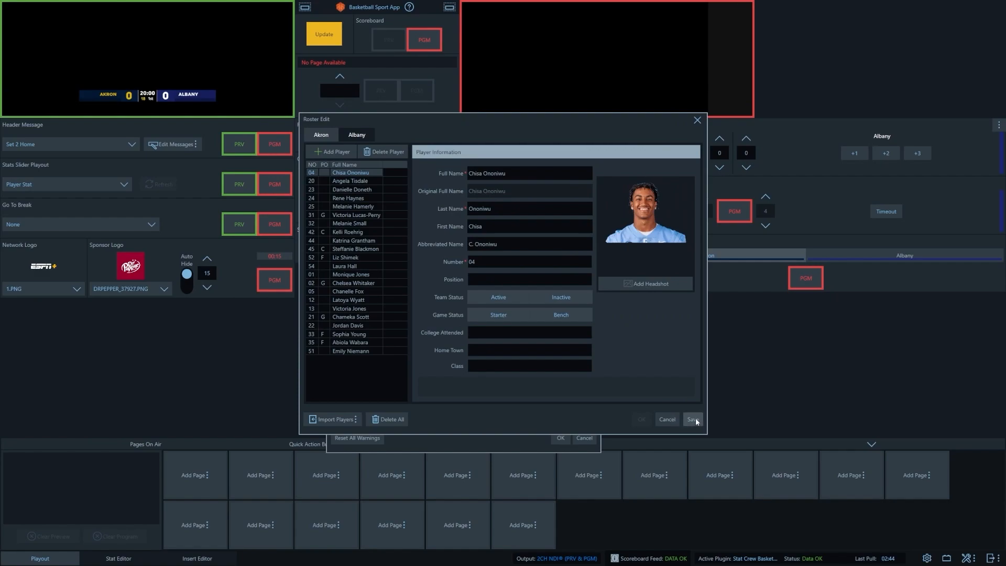
click(692, 419)
click(637, 417)
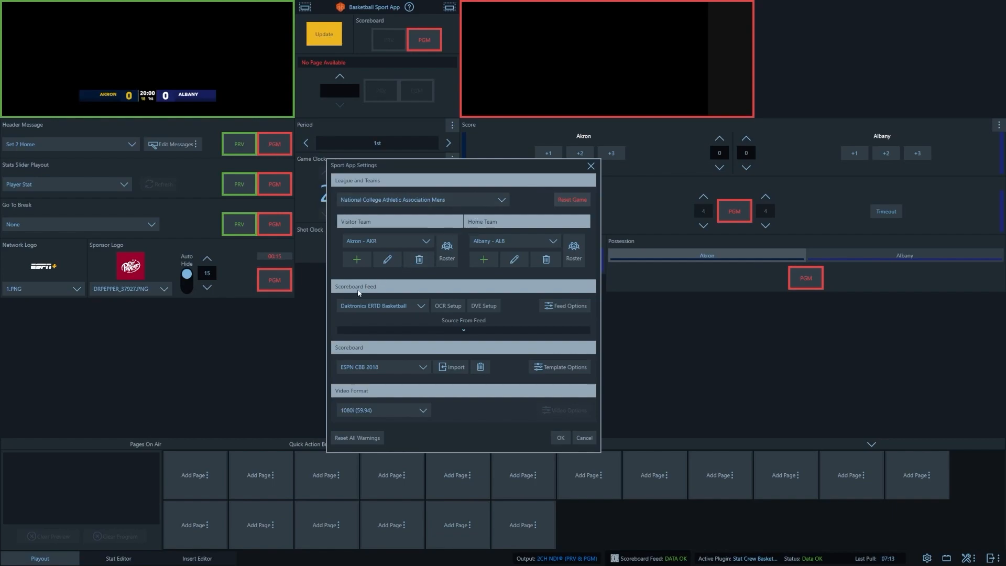
Step: Review the available scoreboard feed types and the Daktronics ERTD Basketball feed's connection, Game Clock and Shot Clock options
click(421, 308)
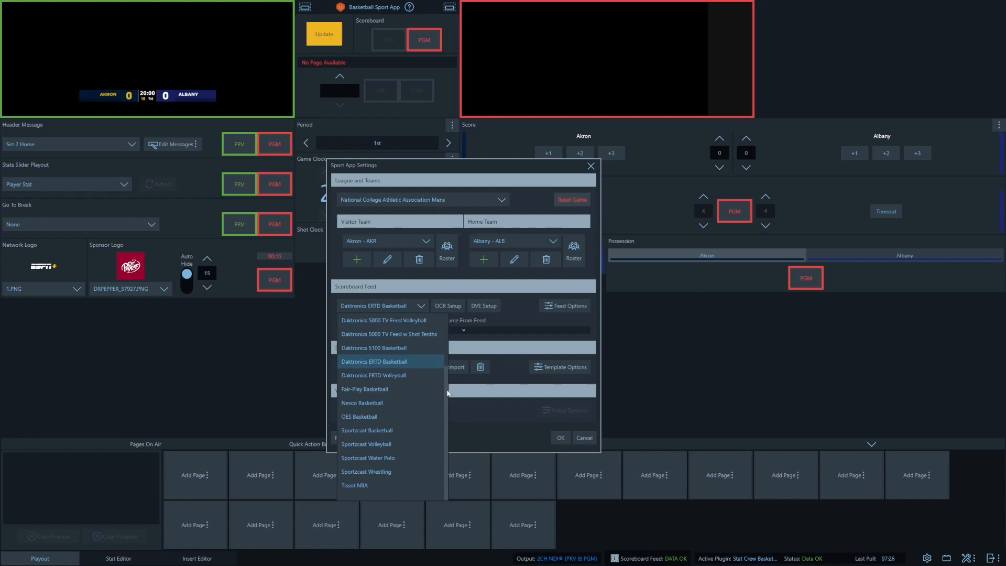
click(527, 302)
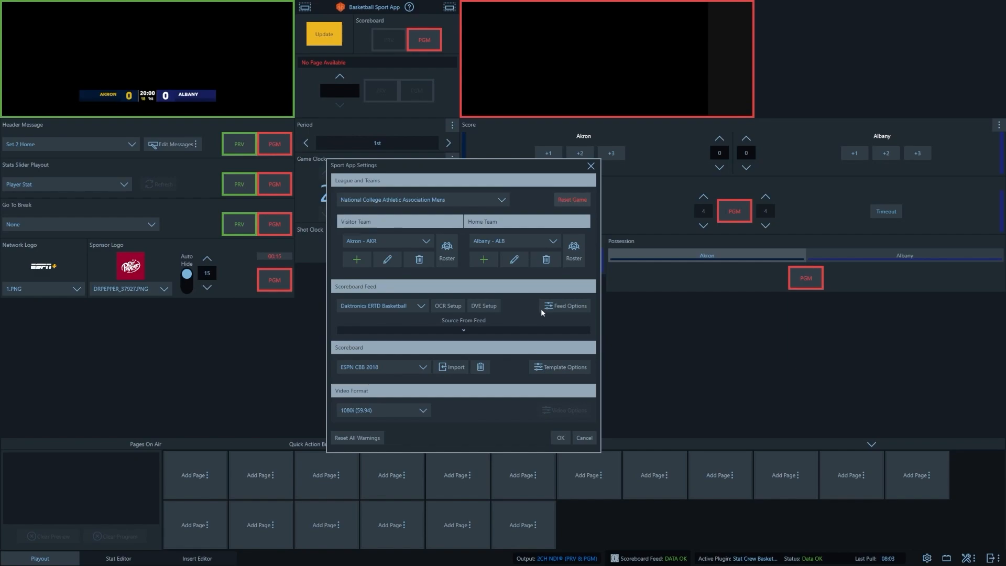
click(556, 306)
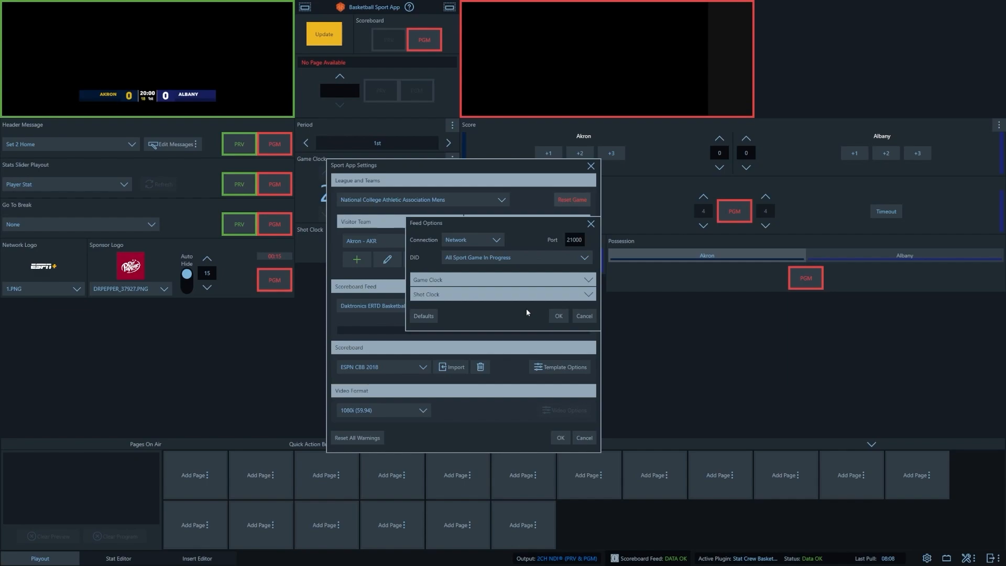
click(496, 243)
click(499, 239)
click(512, 283)
click(492, 360)
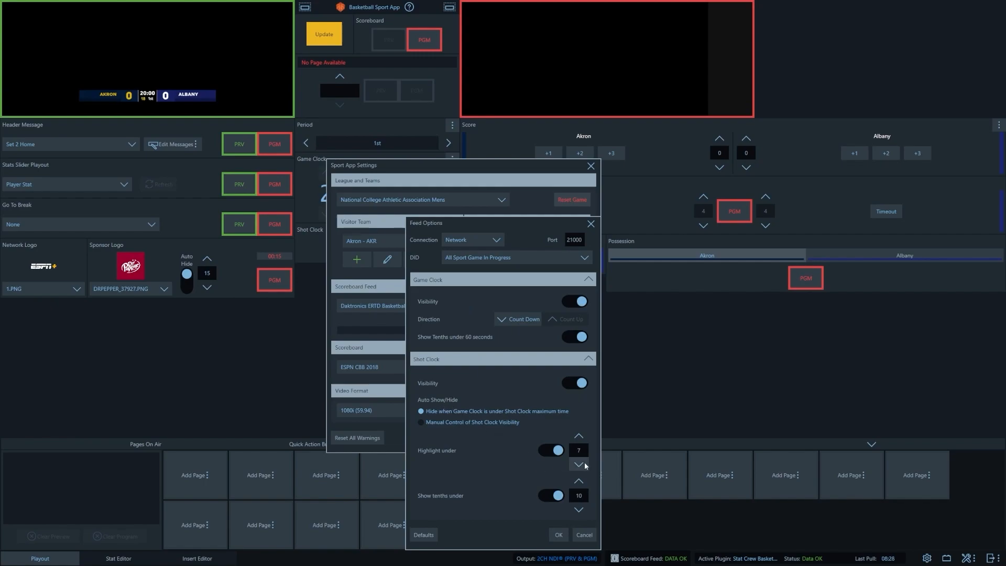
click(558, 535)
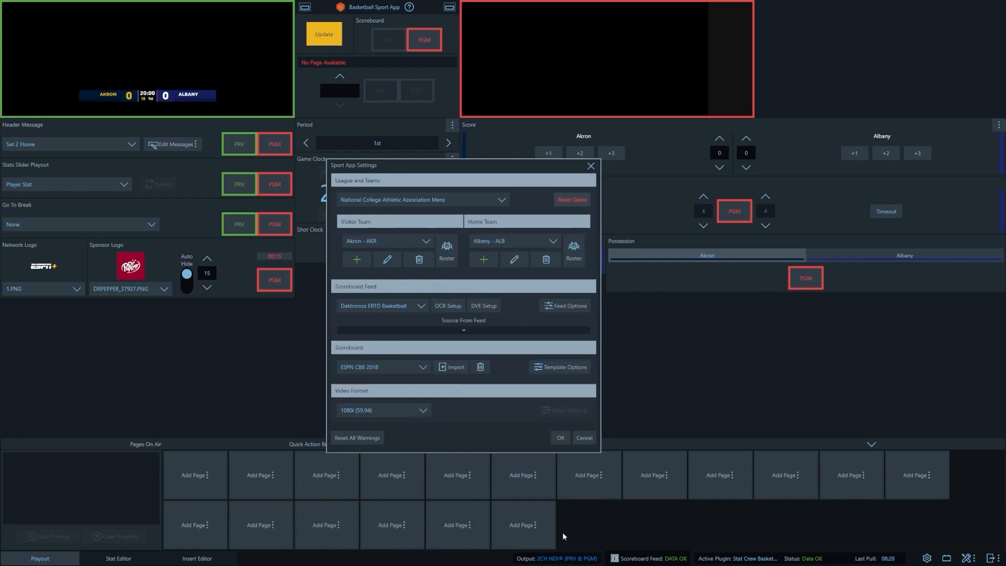
Step: Switch Period, Score, Timeouts, Bonus and Possession from manual control to the scoreboard feed
click(480, 328)
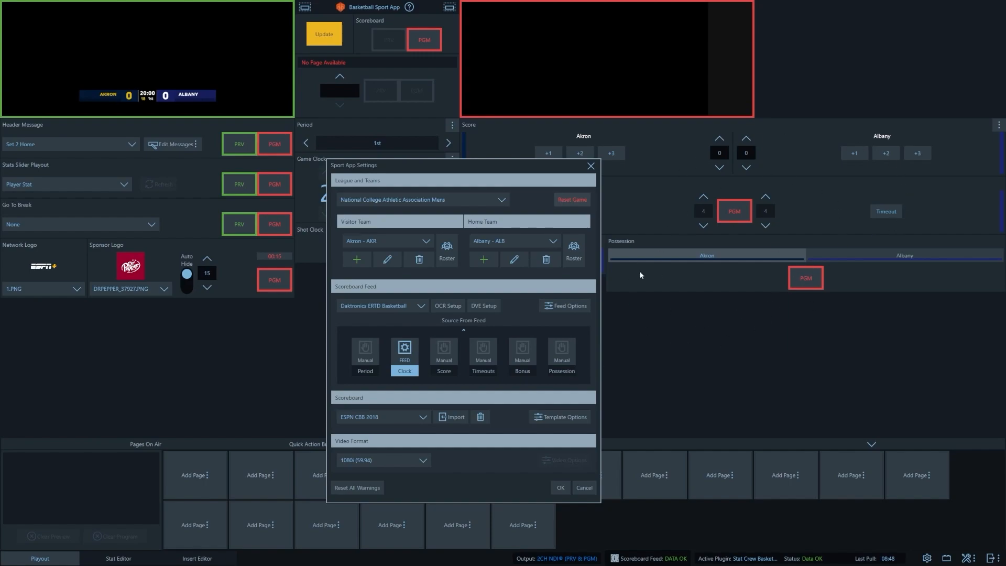
click(491, 361)
click(448, 351)
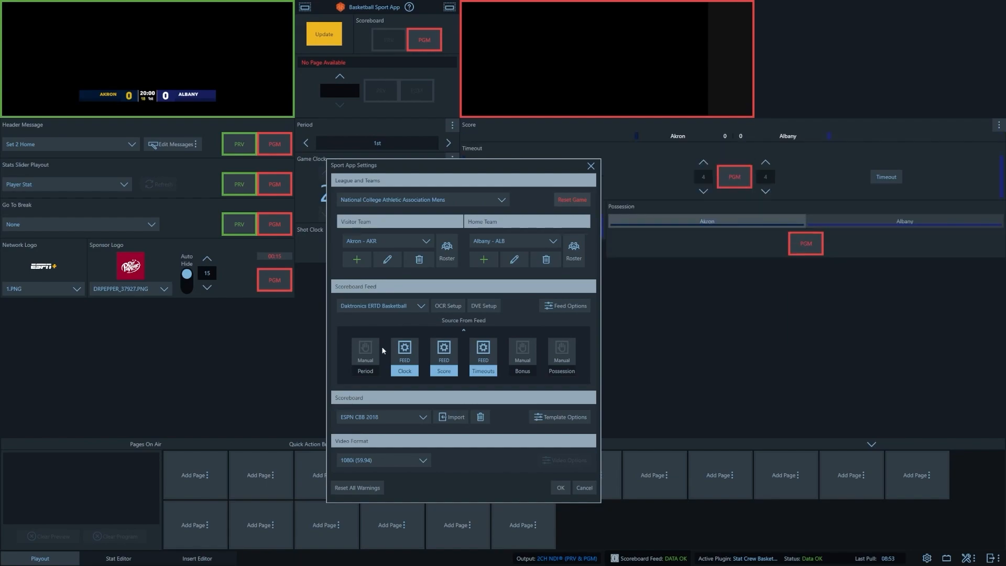
click(365, 347)
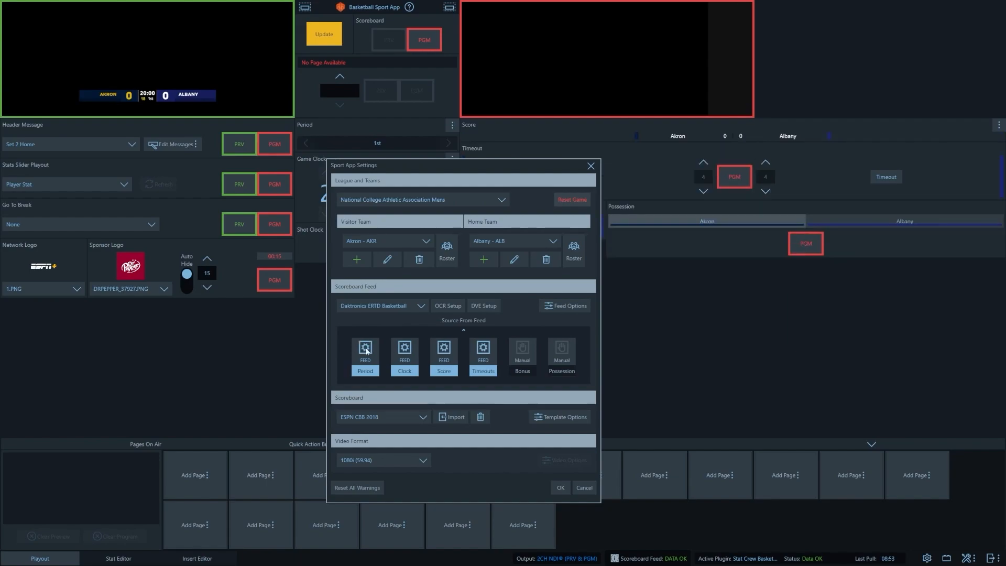
click(522, 350)
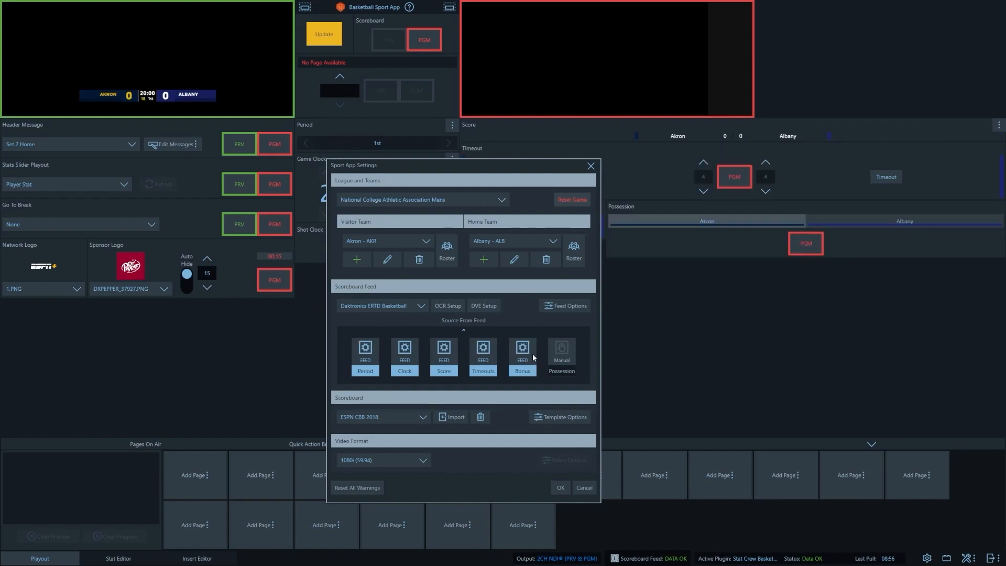
click(564, 359)
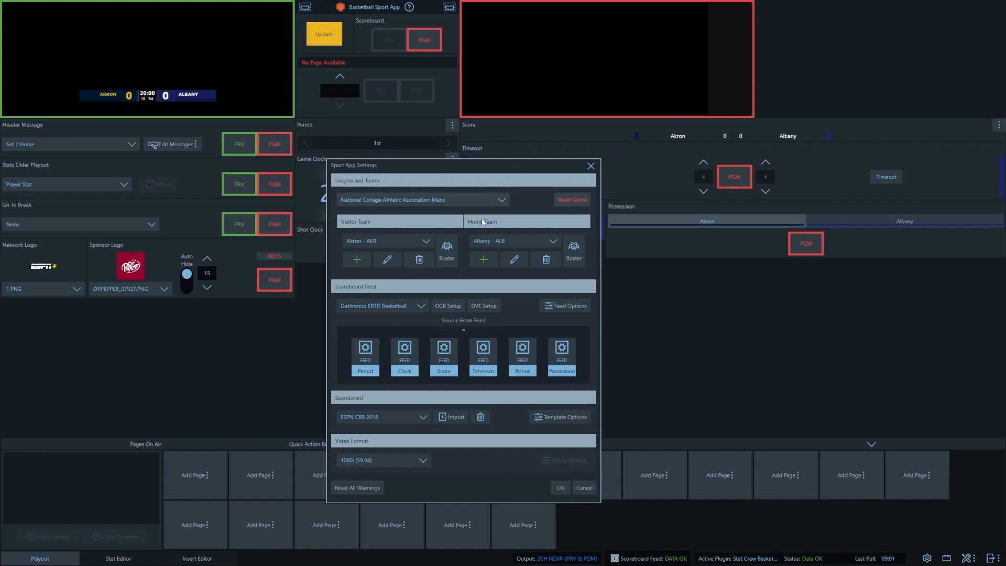
click(471, 326)
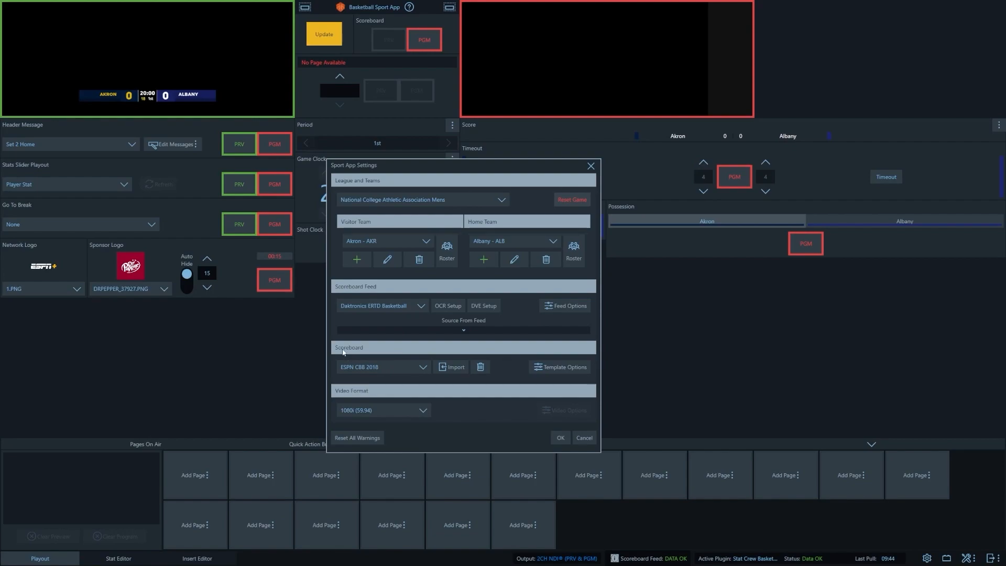
Step: Try the Flat Basketball scoreboard template and switch back to ESPN CBB 2018
click(423, 367)
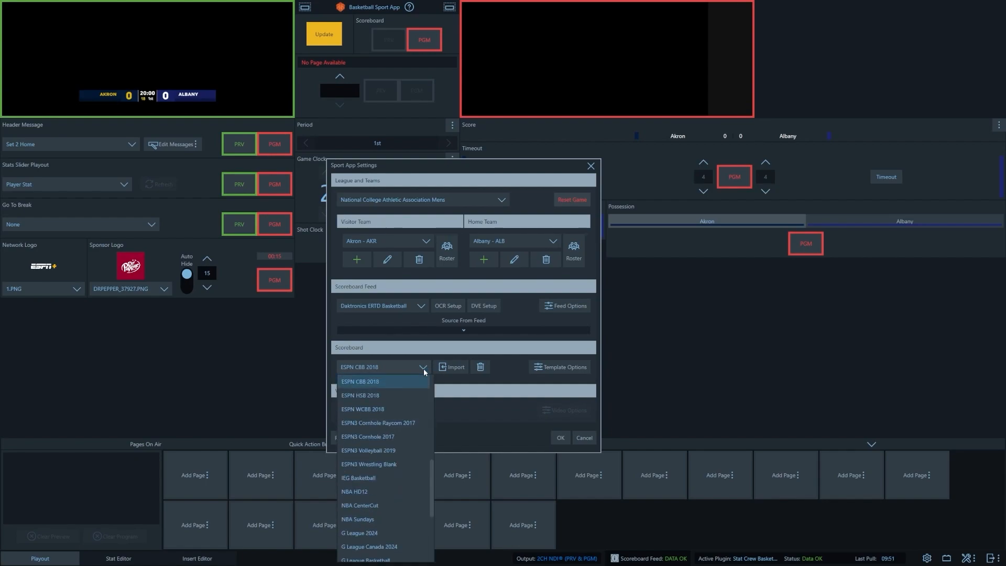
drag(432, 472, 435, 396)
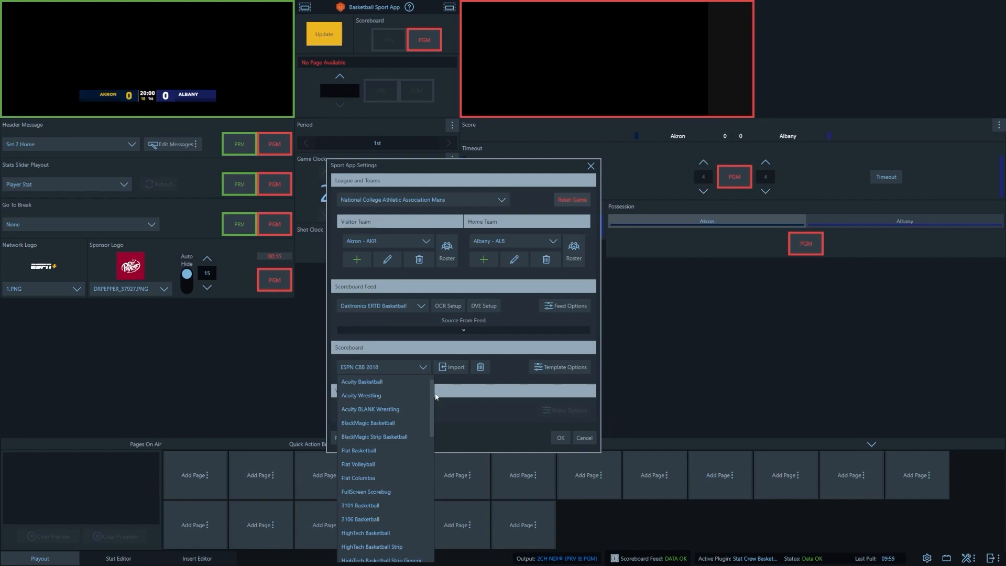
click(402, 451)
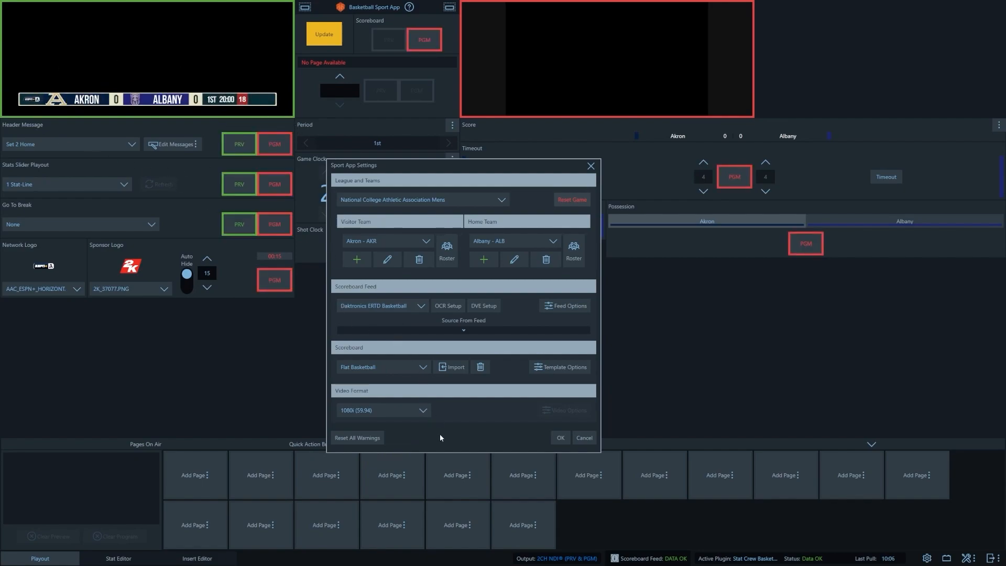
click(423, 368)
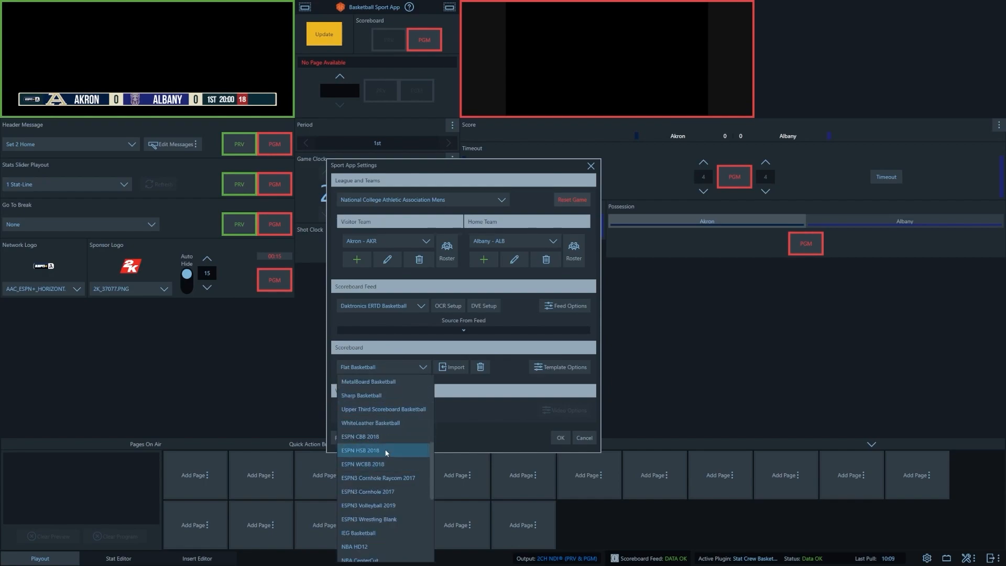
click(377, 438)
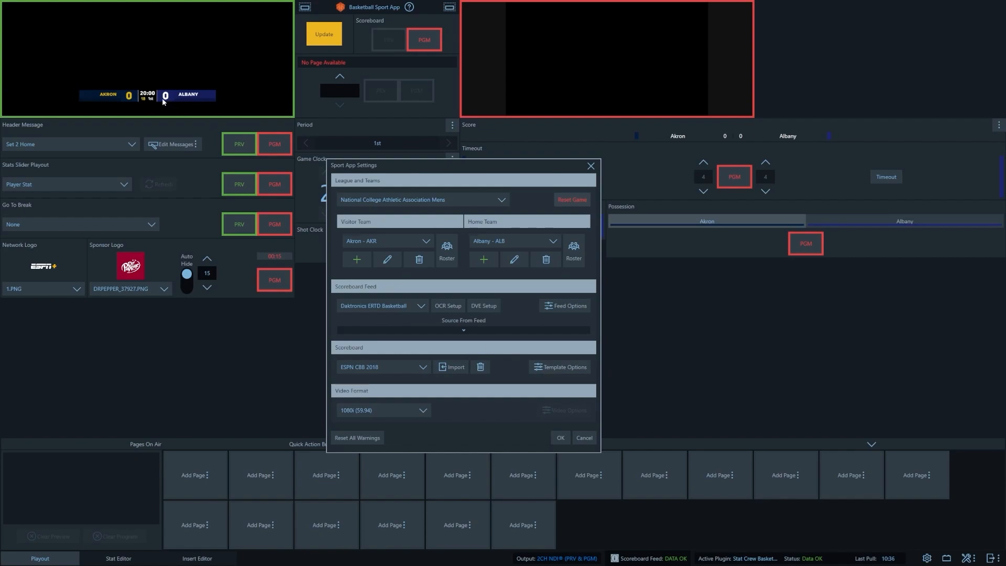
Step: Review the position and scale options of the ESPN CBB 2018 template and leave them without applying changes
click(565, 369)
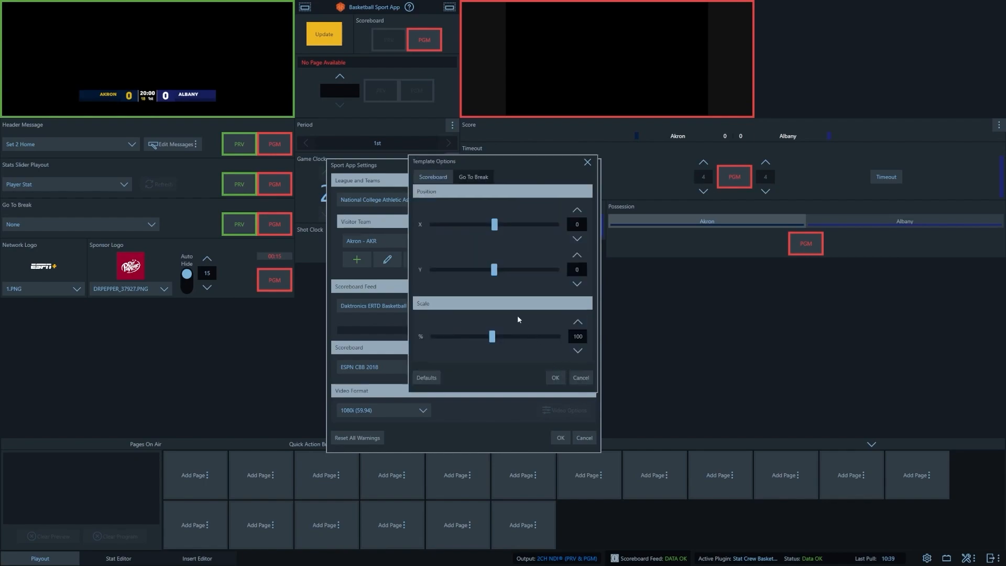
drag(493, 269, 510, 269)
click(477, 177)
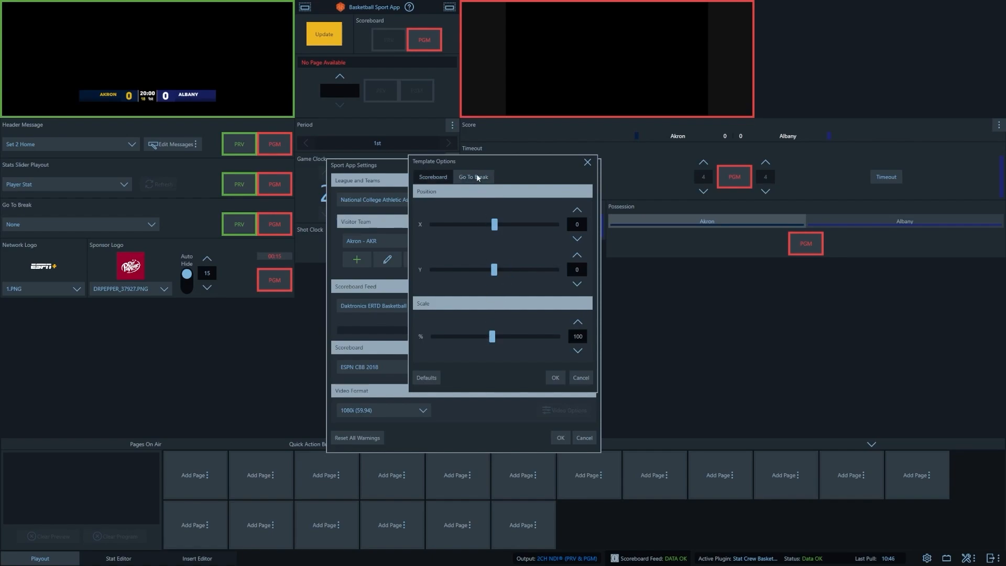
click(579, 378)
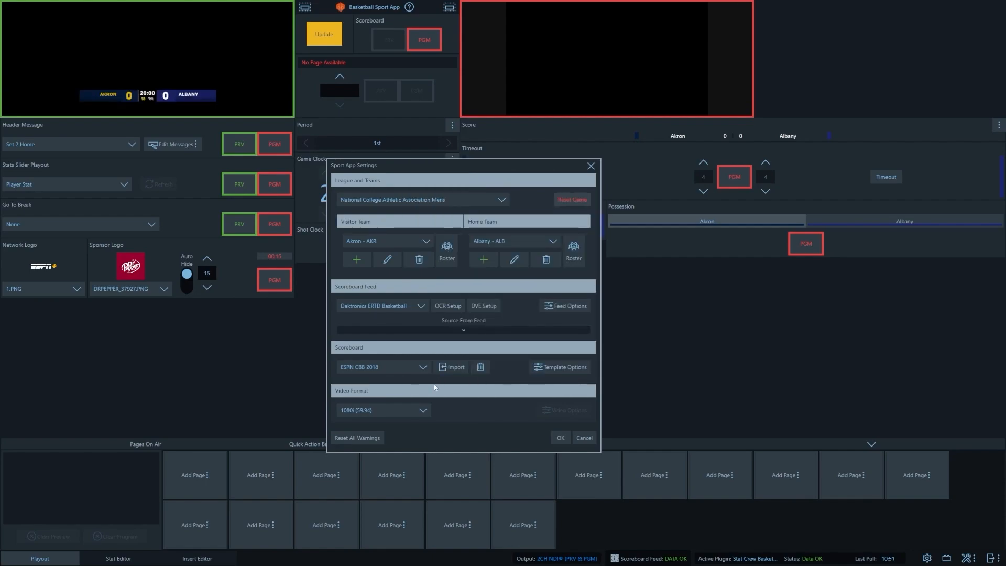
Step: Review the available video formats, keep 1080i (59.94) and apply the sport app settings
click(424, 411)
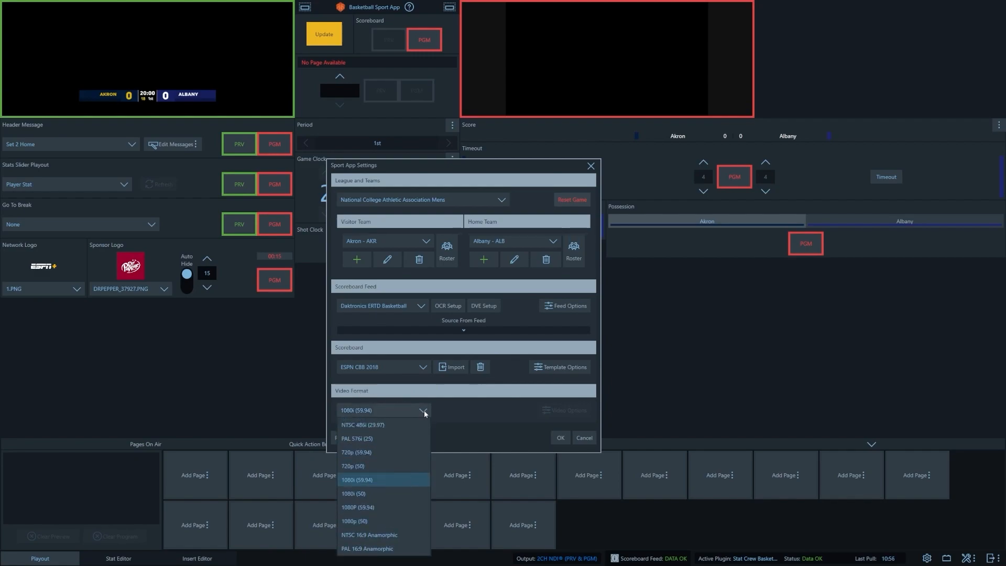
click(489, 417)
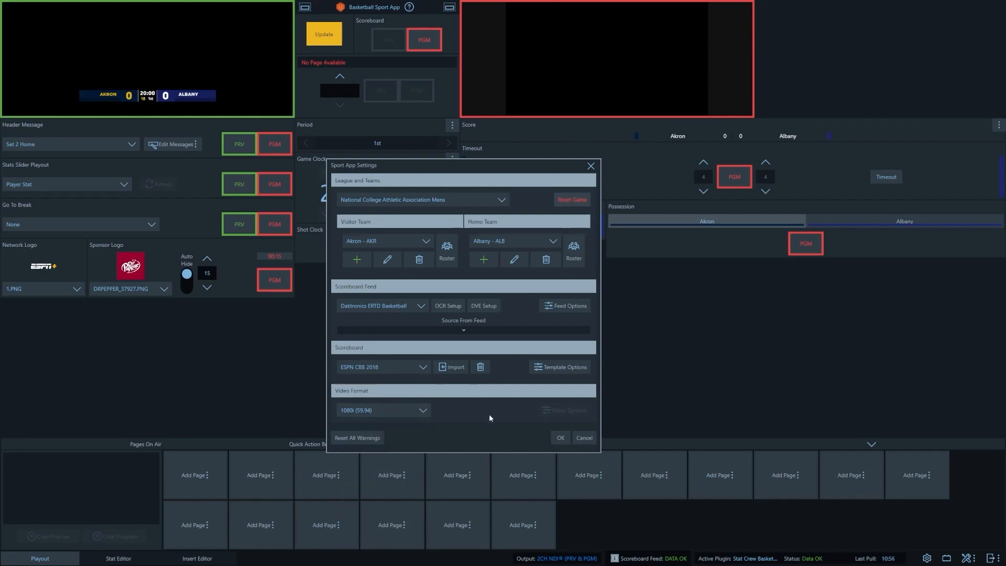
click(561, 438)
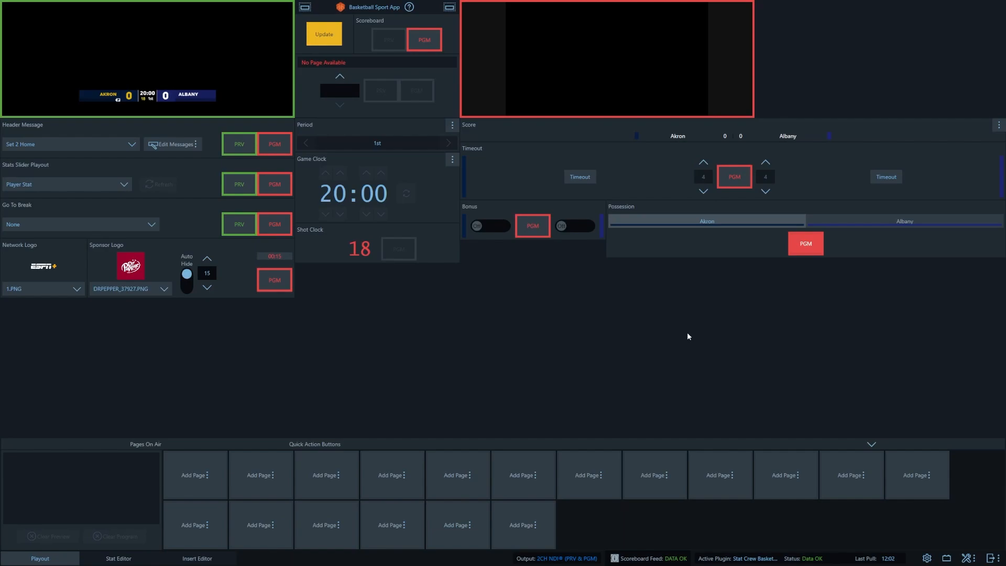
Step: Review the Stat Crew Basketball plug-in's server type choices, keep File or Folder Path, and enable the plug-in
click(946, 558)
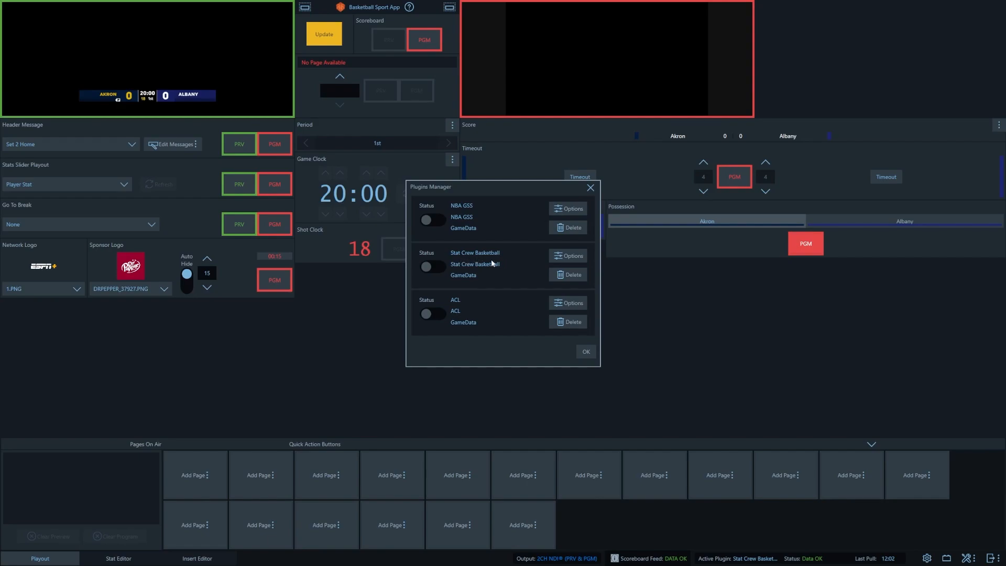
click(570, 256)
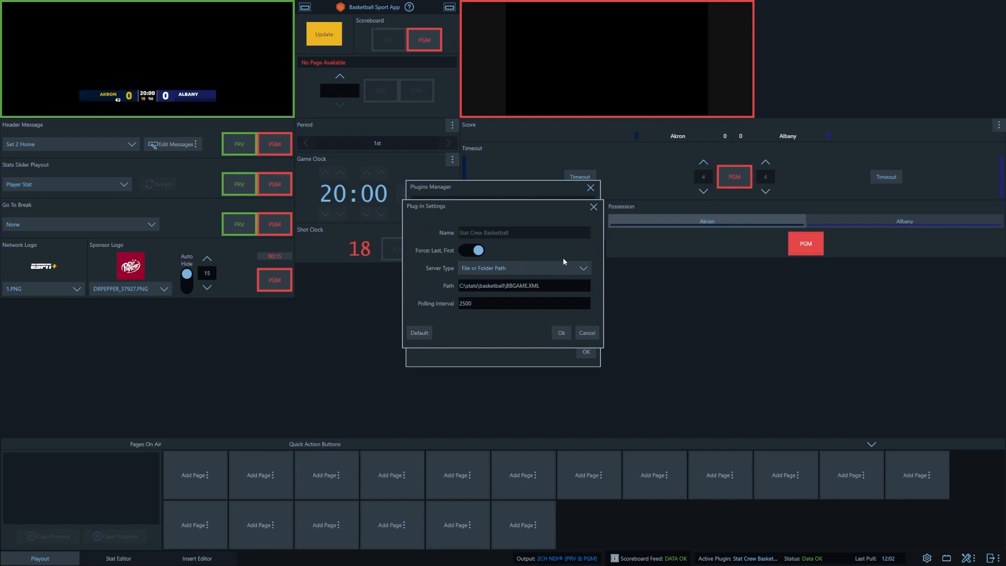
click(488, 274)
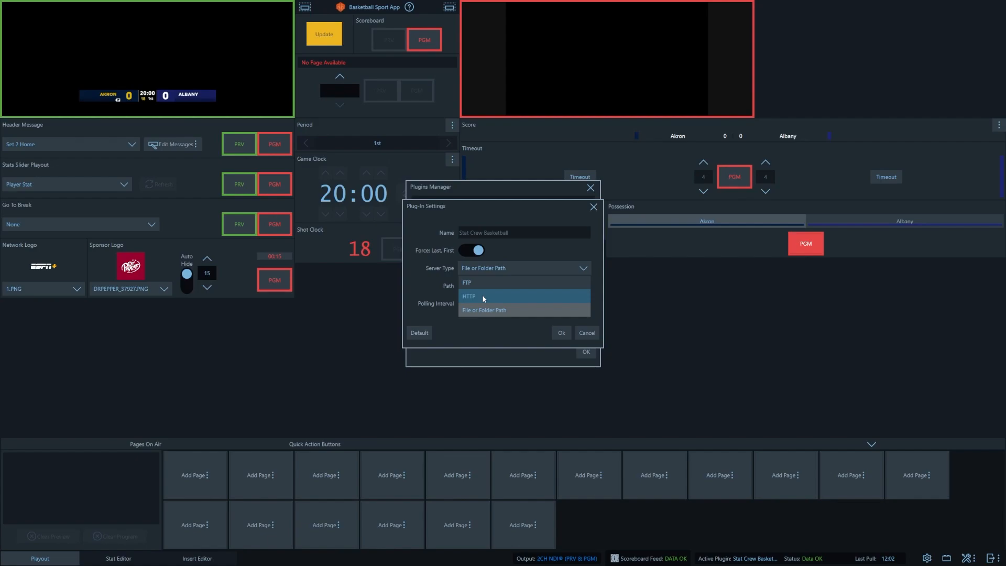
click(528, 254)
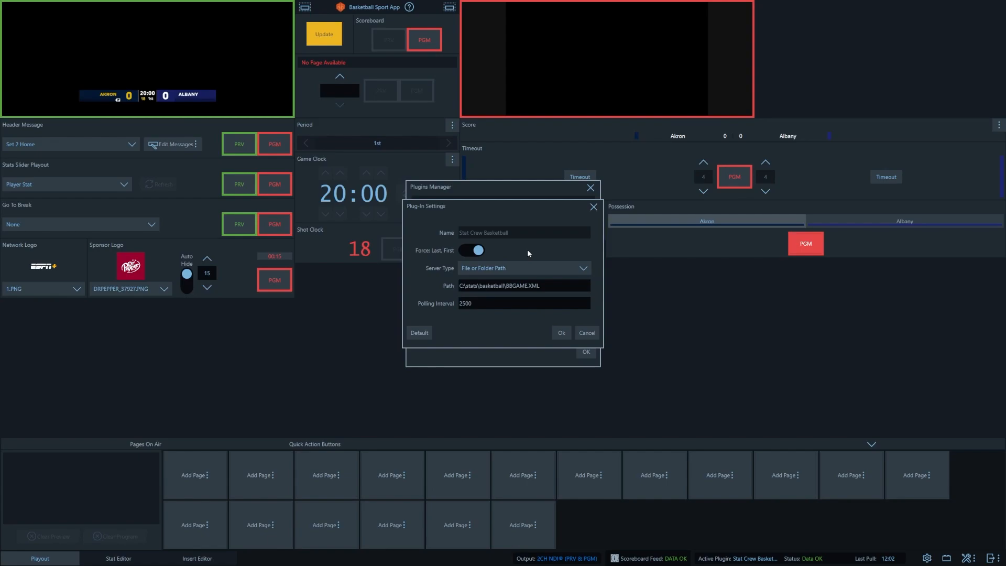
click(564, 333)
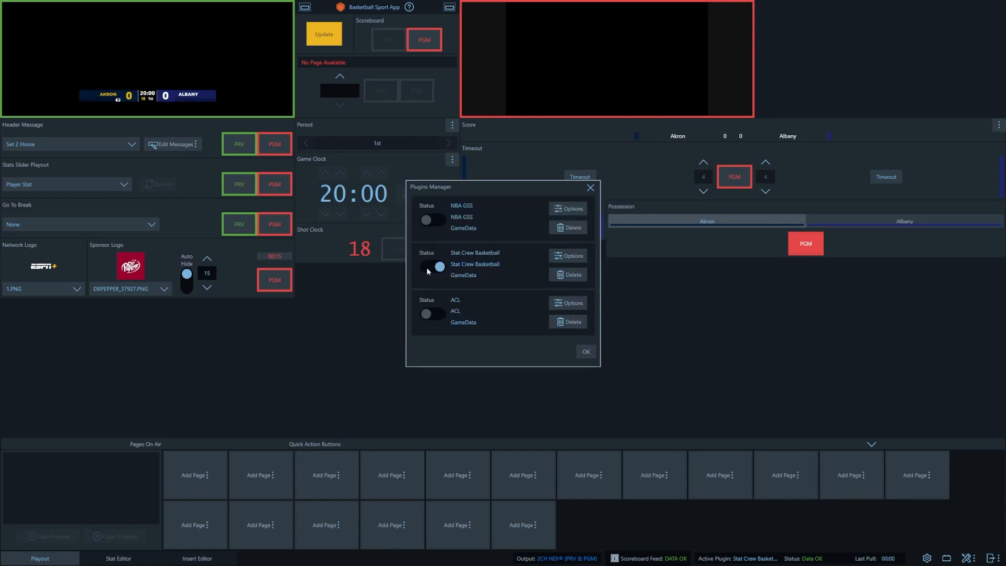
click(585, 354)
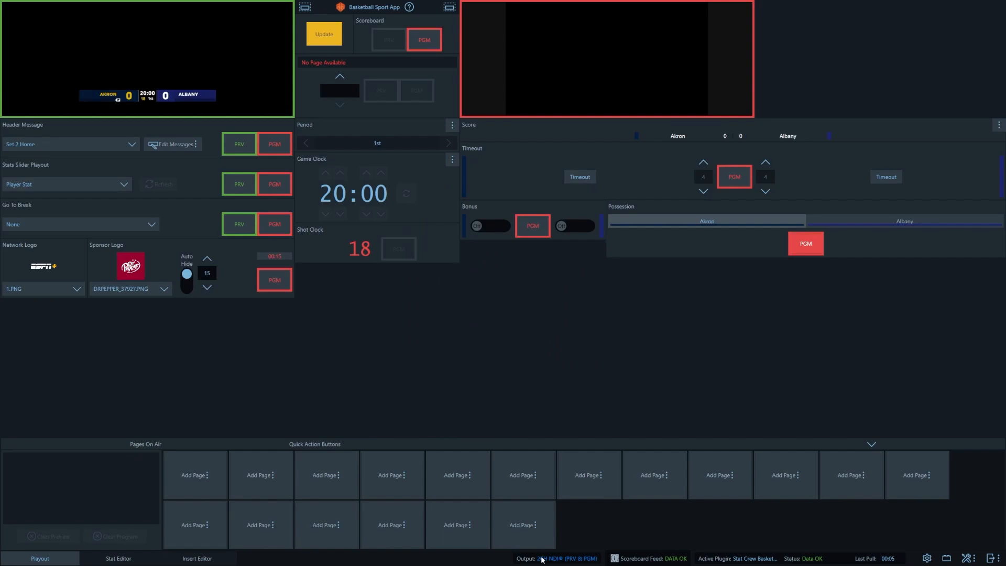
Step: Show the player stats of Akron and Albany in the Stat Editor
click(120, 559)
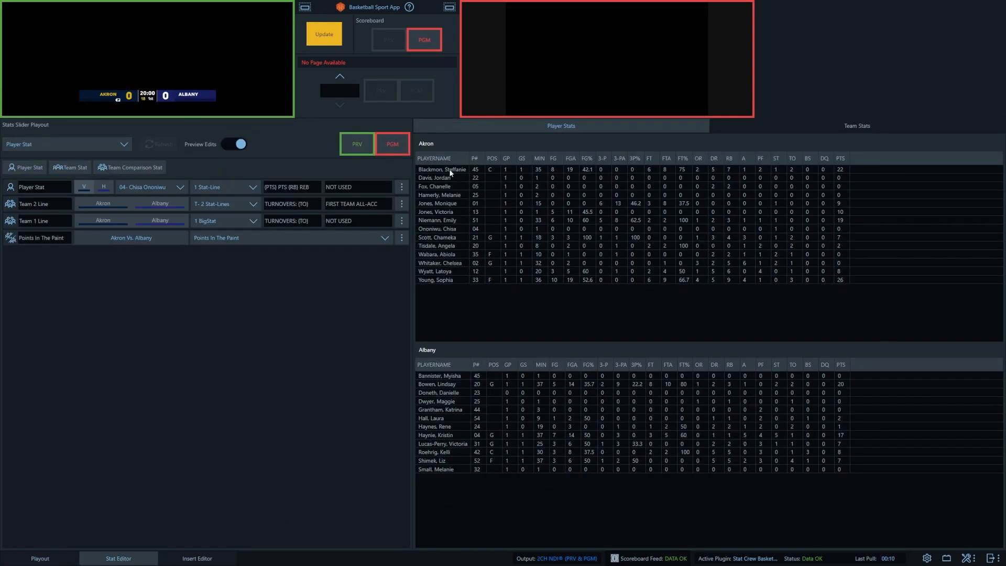